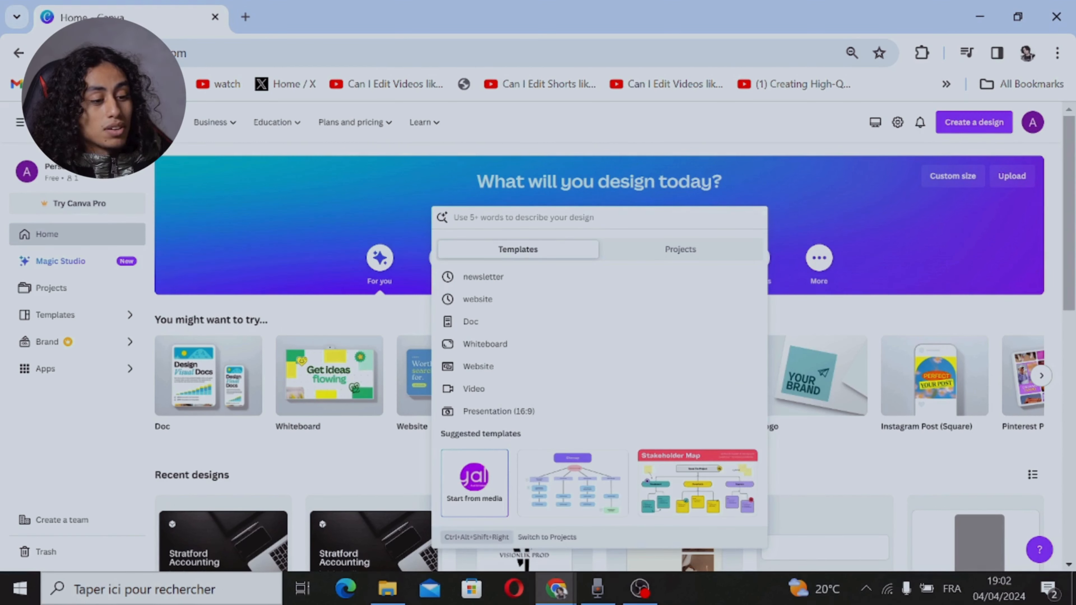
Step: Search the template library for "newsletter"
type("ne")
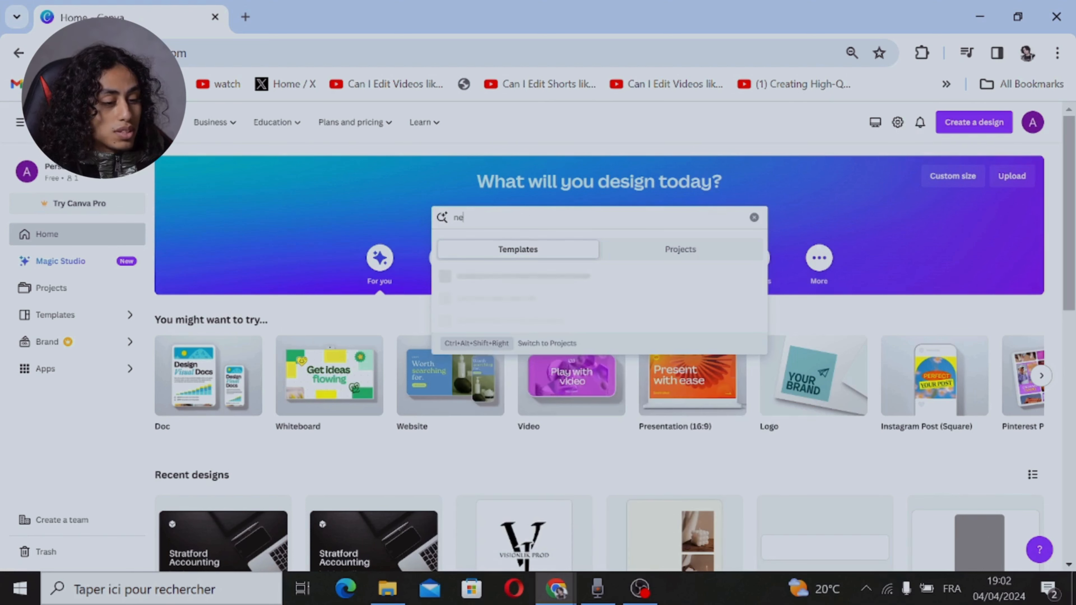
type("wsl")
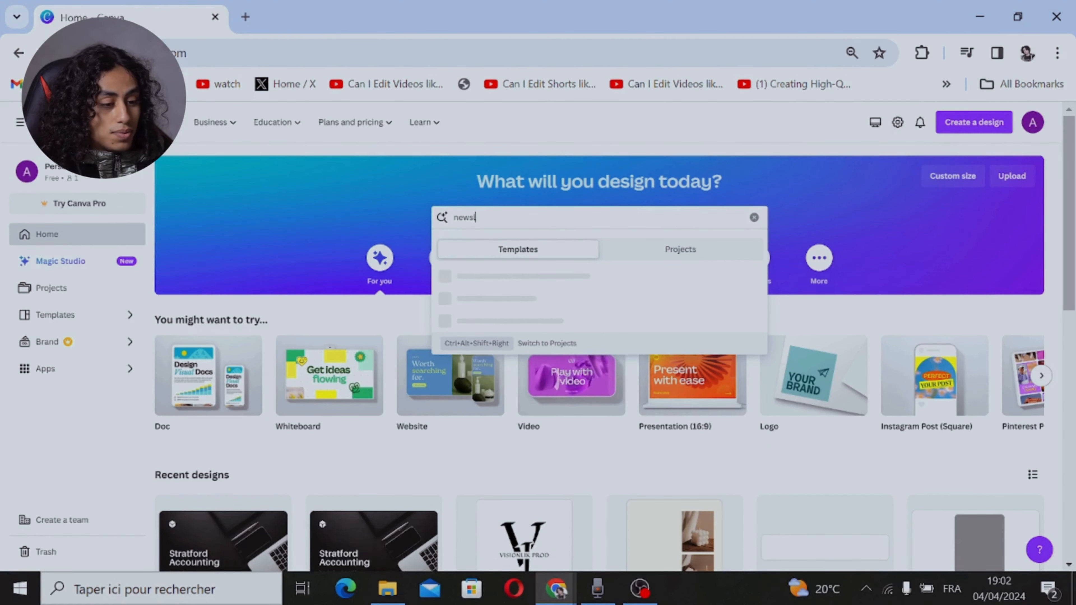
type("etter")
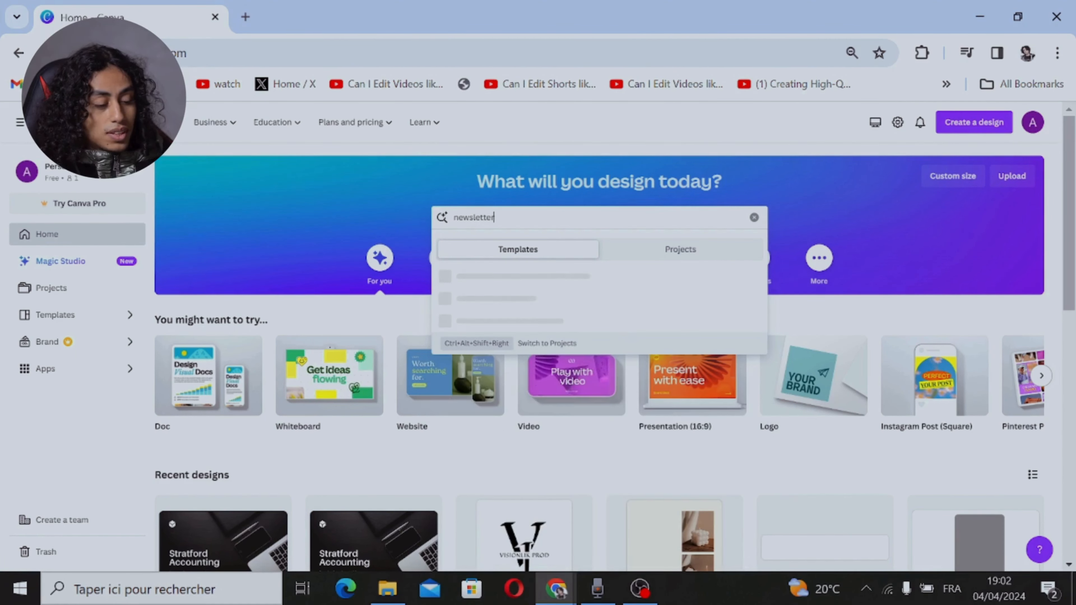
key("Return")
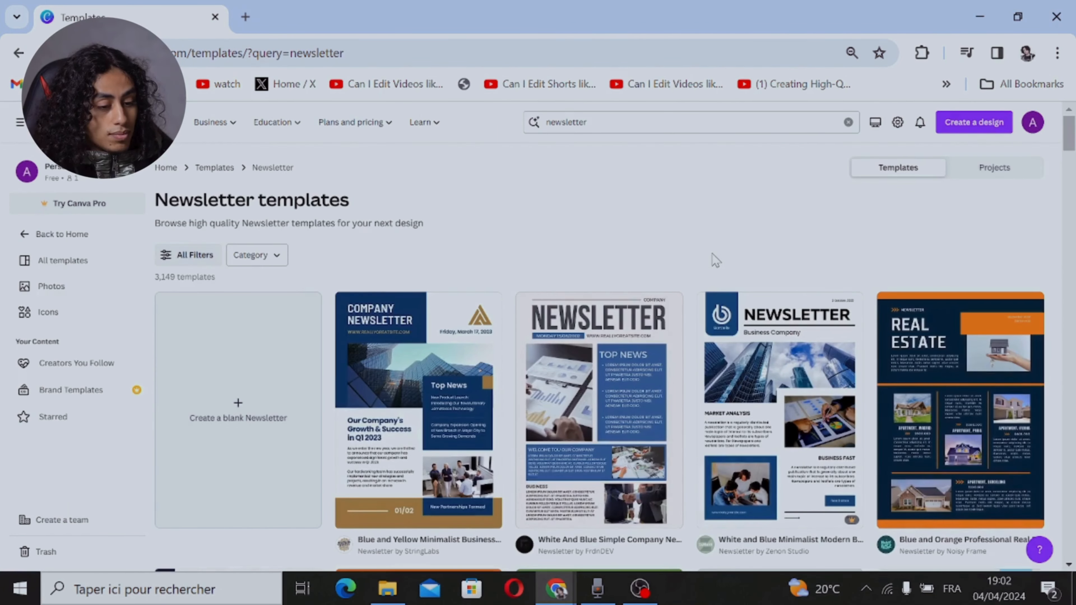
Step: Open the White and Green Professional Nature Sustainability Newsletter template for customizing
left_click_drag(1071, 129, 1063, 157)
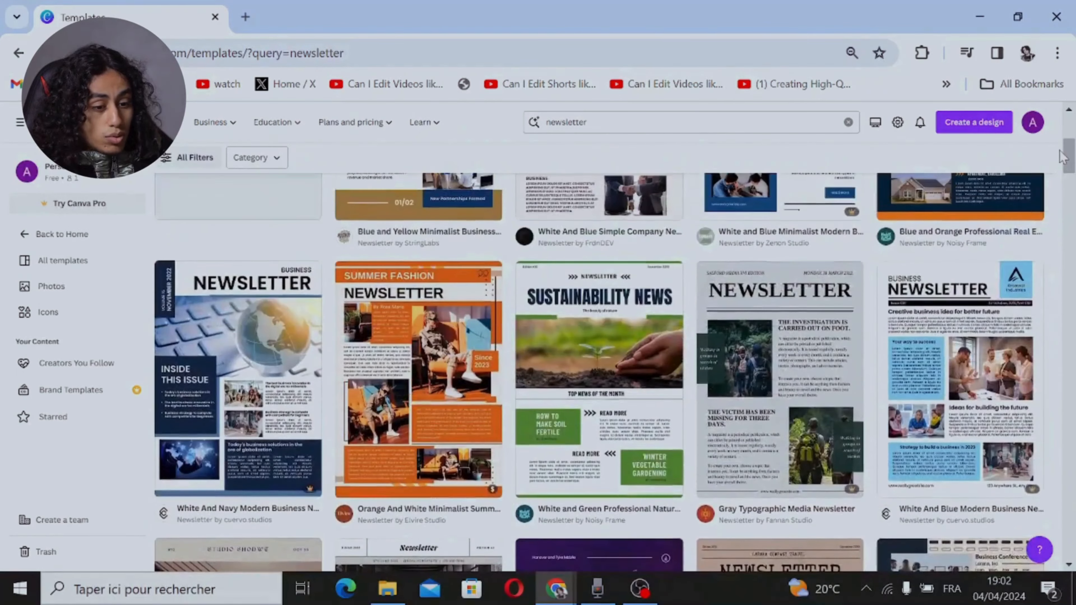
left_click(581, 330)
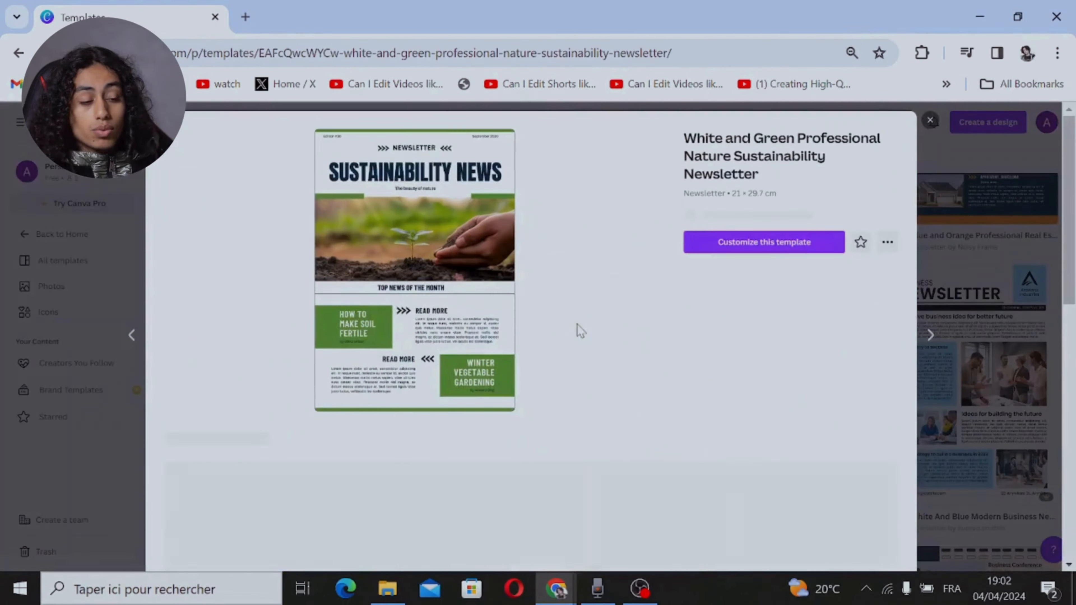
left_click(782, 258)
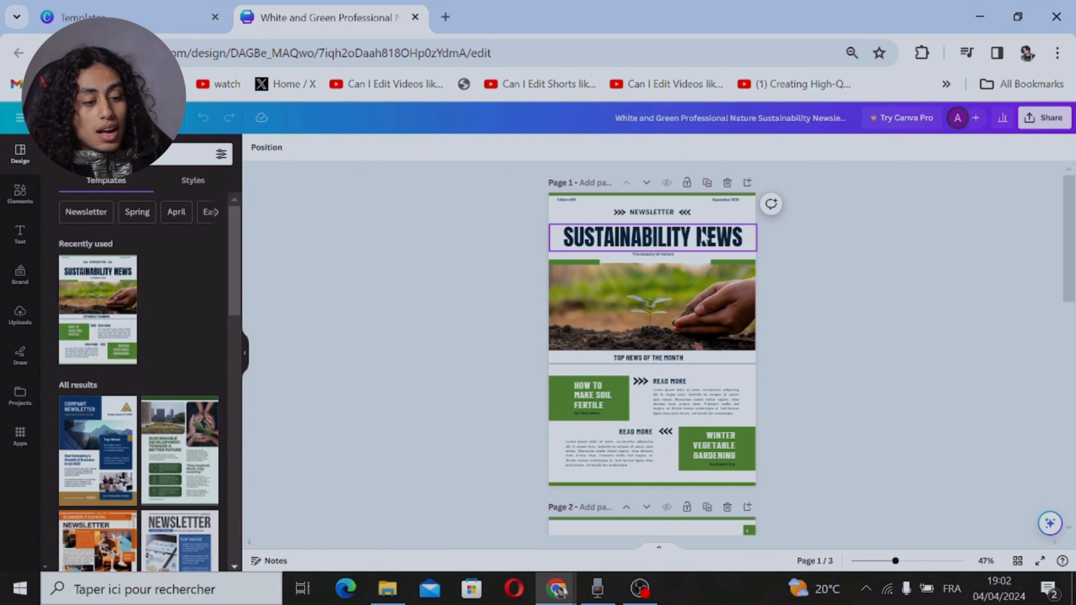
Step: Replace the word "SUSTAINABILITY" in the page 1 headline with "URGENT"
double_click(705, 237)
left_click(681, 237)
left_click_drag(690, 238, 563, 237)
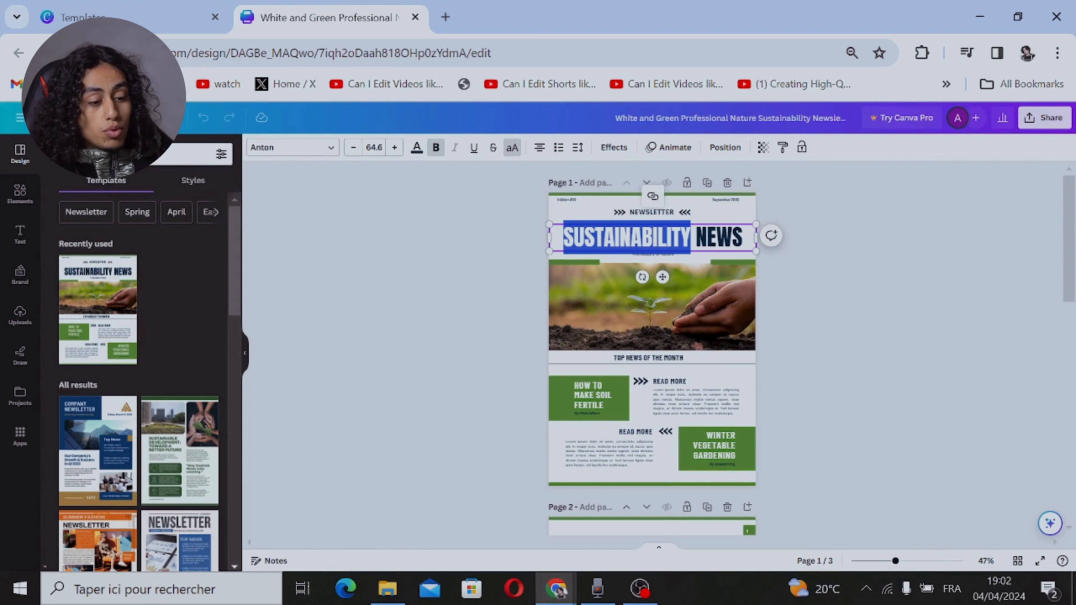
type("URGENT")
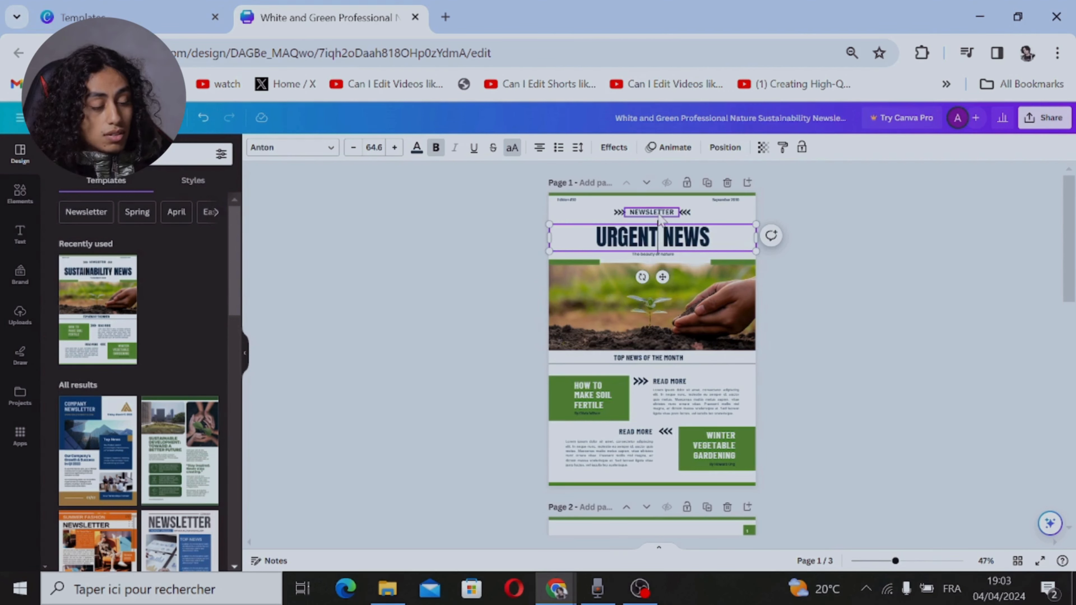
double_click(728, 200)
left_click(823, 205)
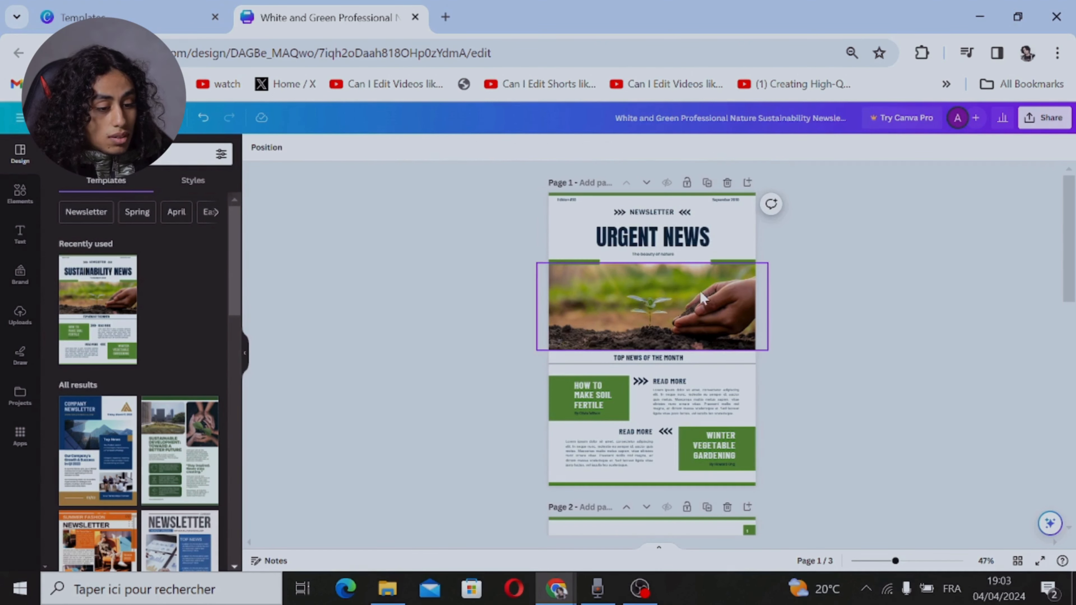
Step: Replace the "How to make soil fertile" heading in the upper green box on page 1 with "DO YOU KNOW ?"
double_click(594, 395)
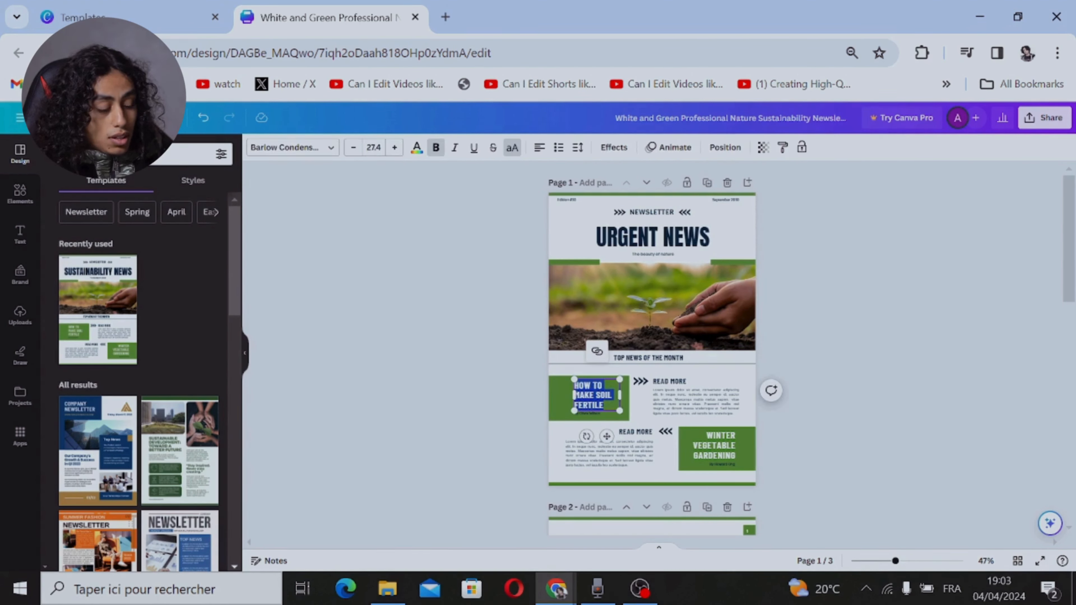
key("BackSpace")
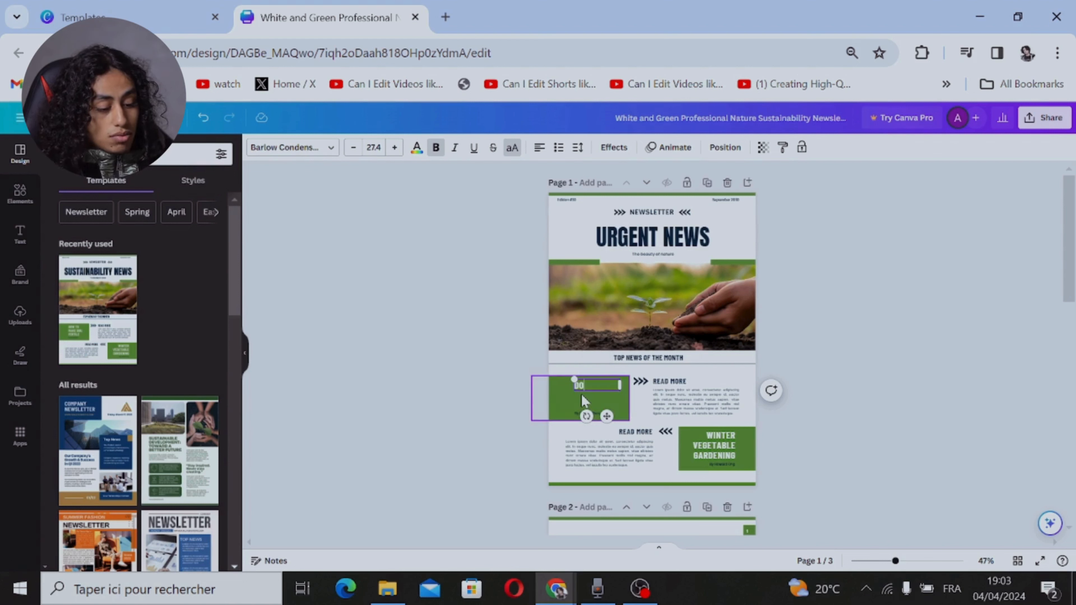
type("DO YOU KN")
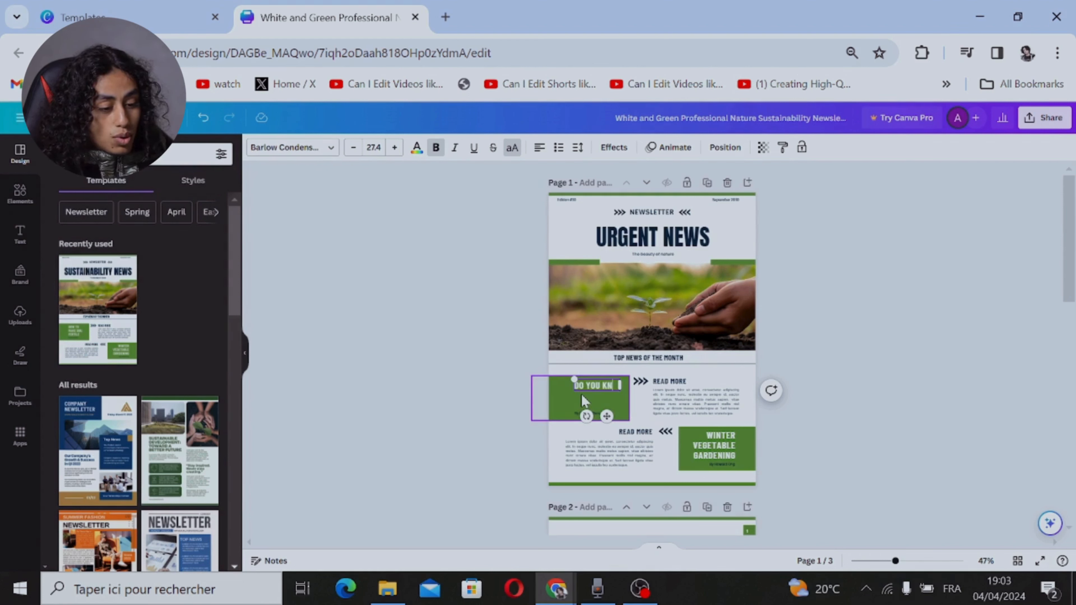
type("OW AB")
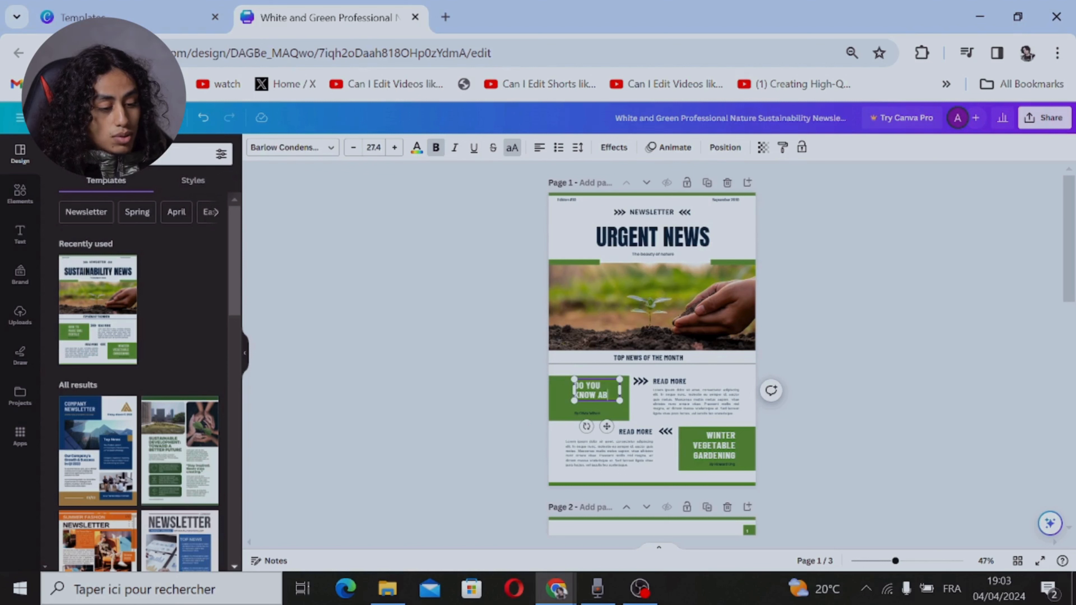
type("OUT THE")
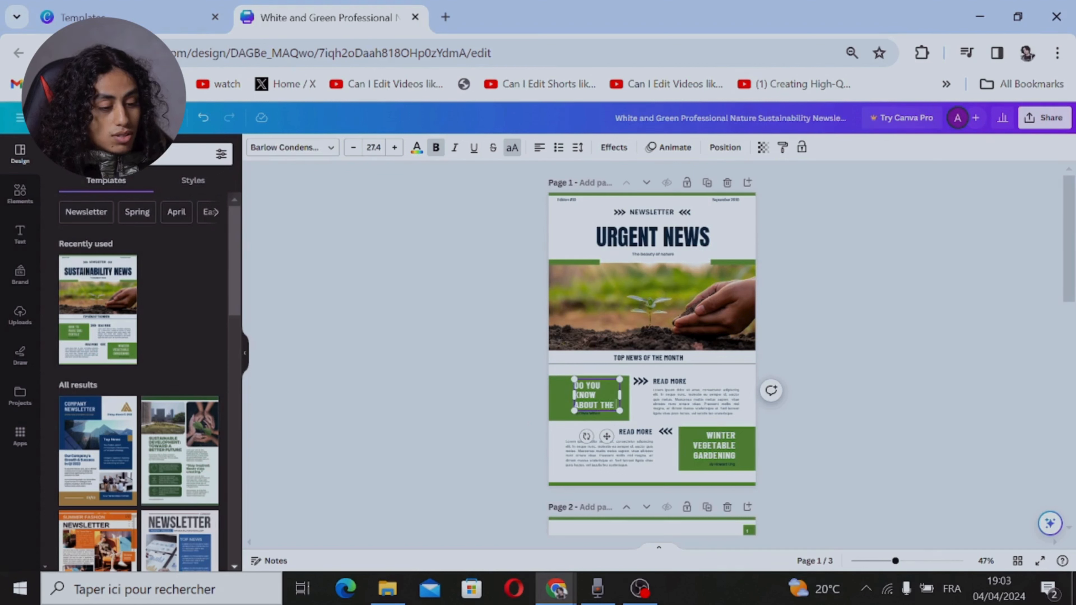
type(" DI")
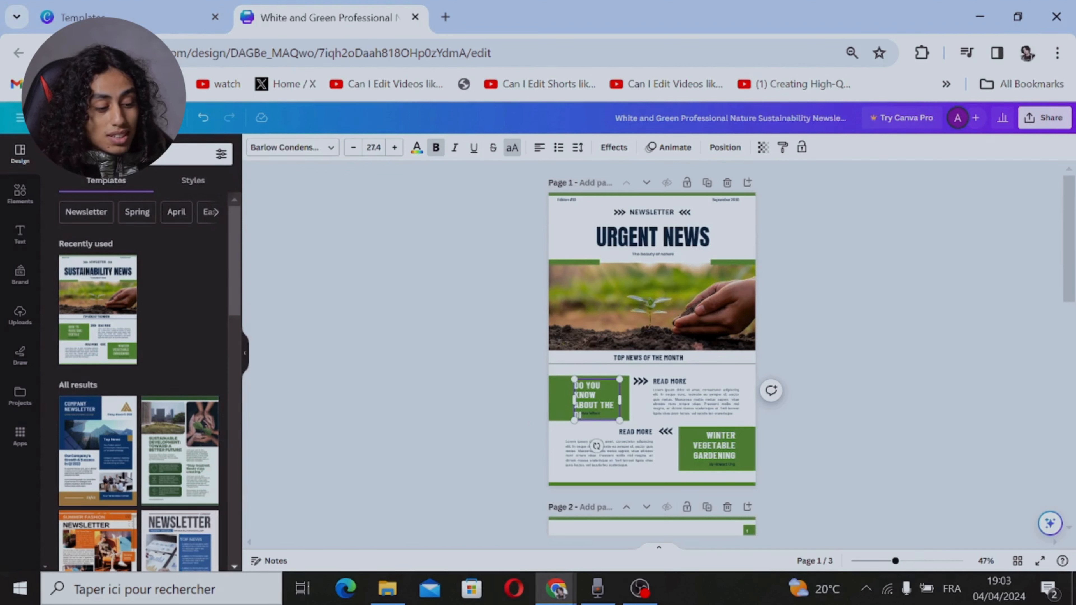
key("BackSpace")
key("BackSpace")
key("BackSpace")
key("BackSpace")
key("BackSpace")
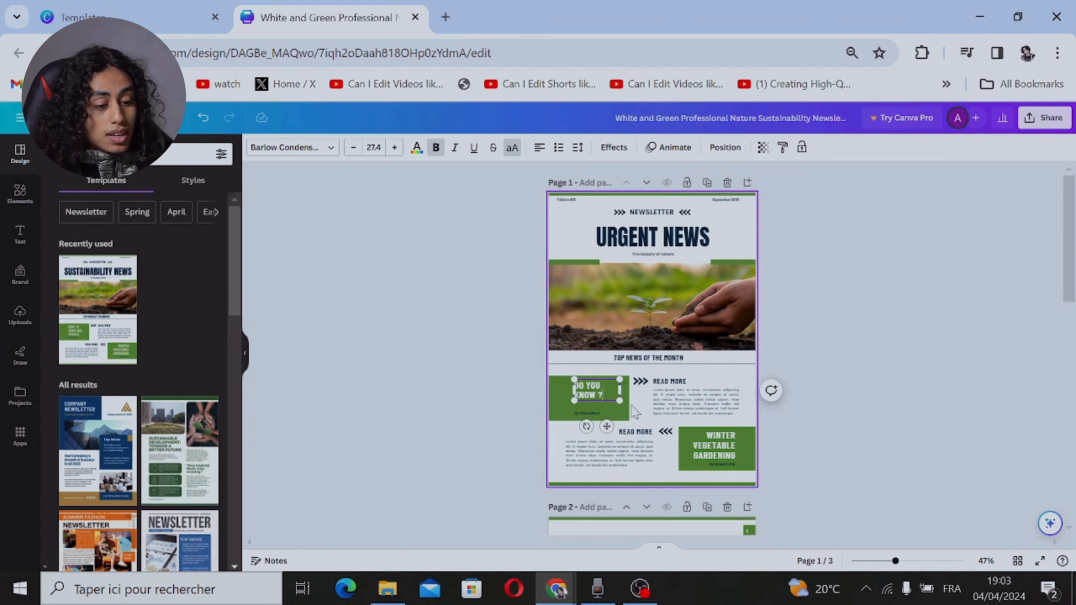
Step: Replace the "Winter vegetable gardening" heading in the lower green box on page 1 with "END OF NEWSLETTER"
double_click(694, 403)
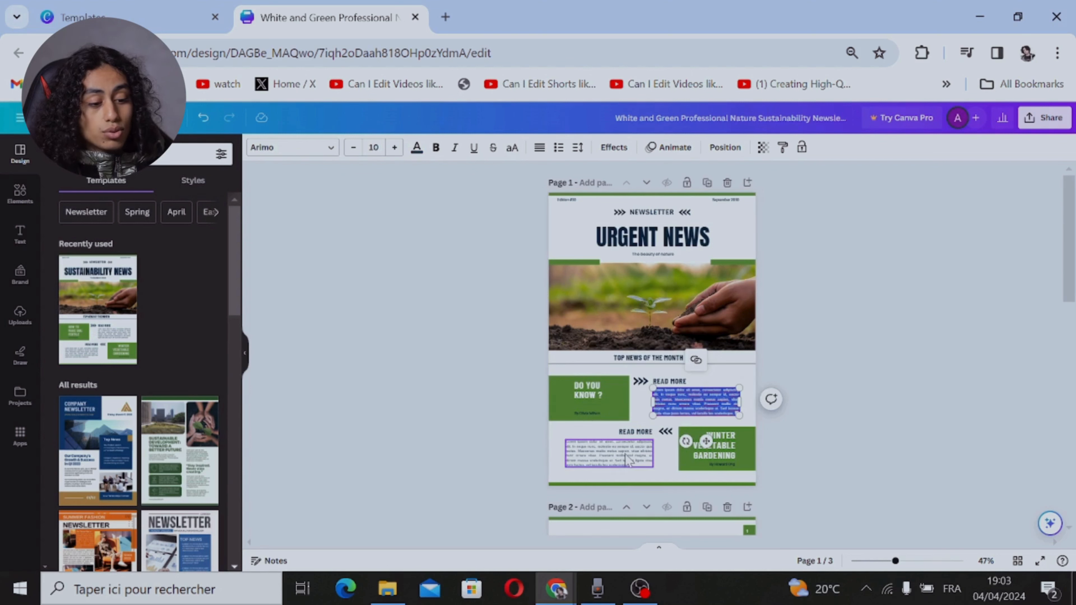
left_click(716, 445)
double_click(716, 445)
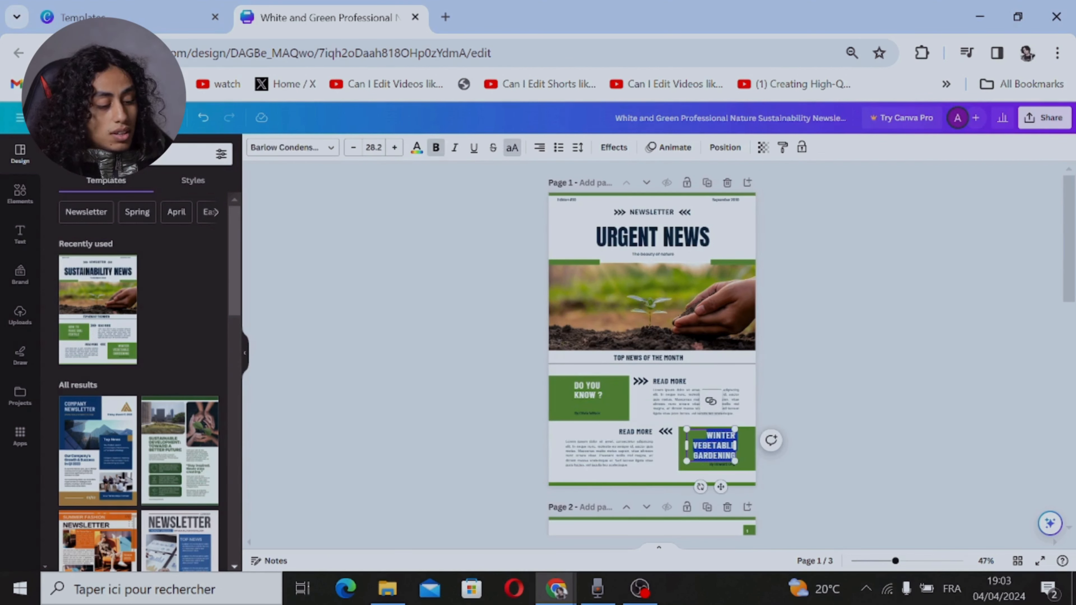
type("ENI")
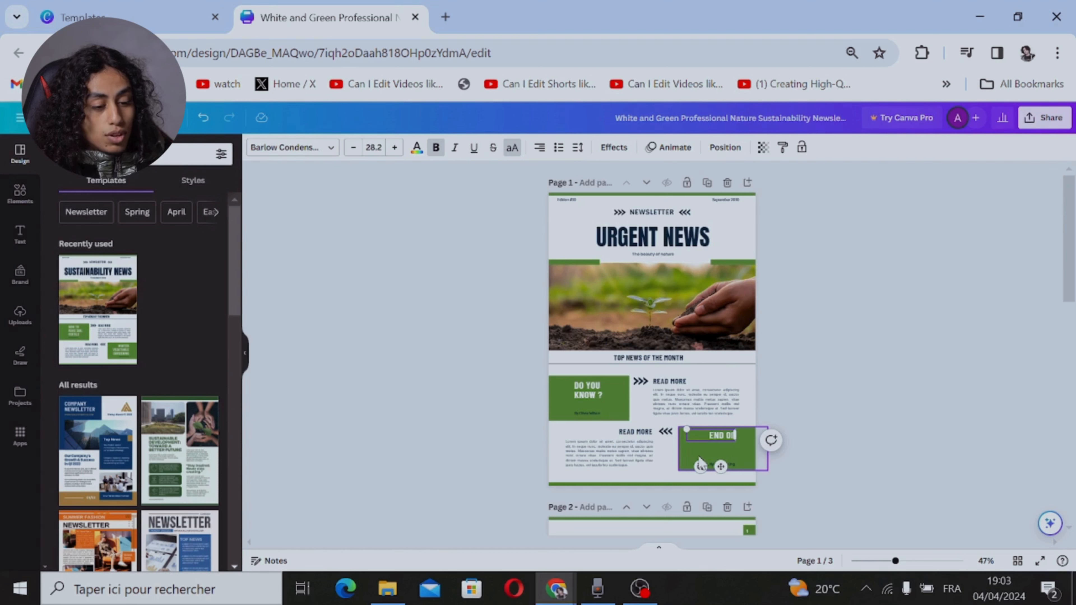
type(" OF NEWS")
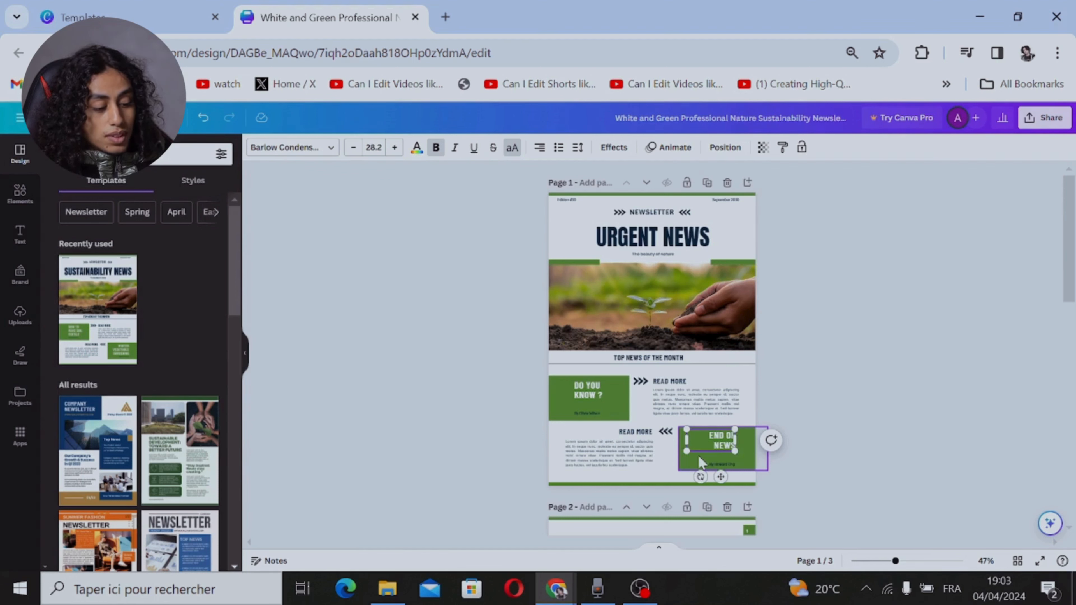
type("LETTER")
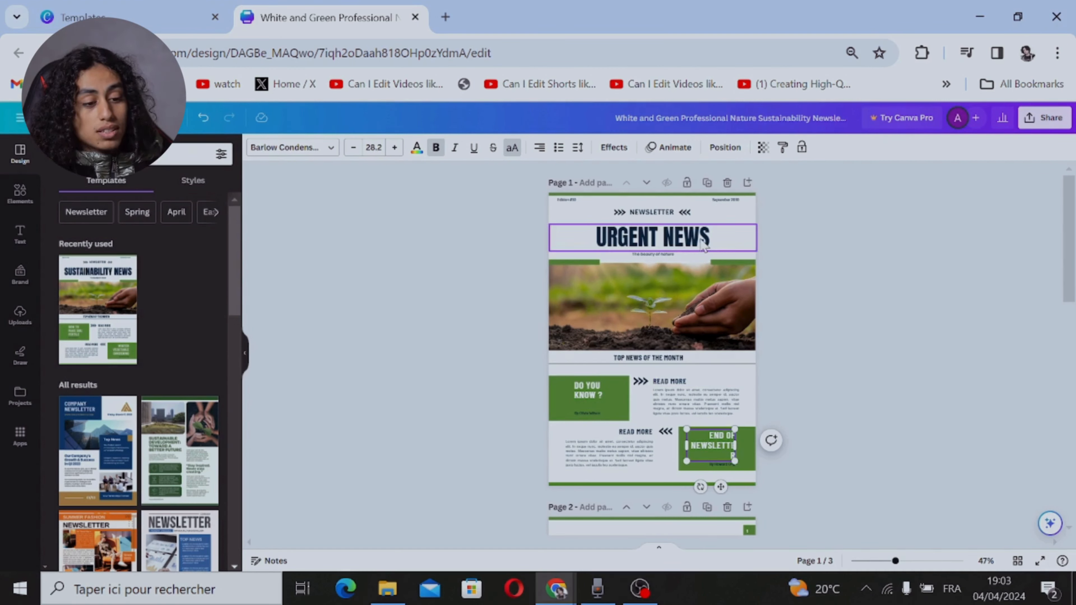
Step: Select the seedling photo on page 1 and search the design templates for "food"
left_click(701, 248)
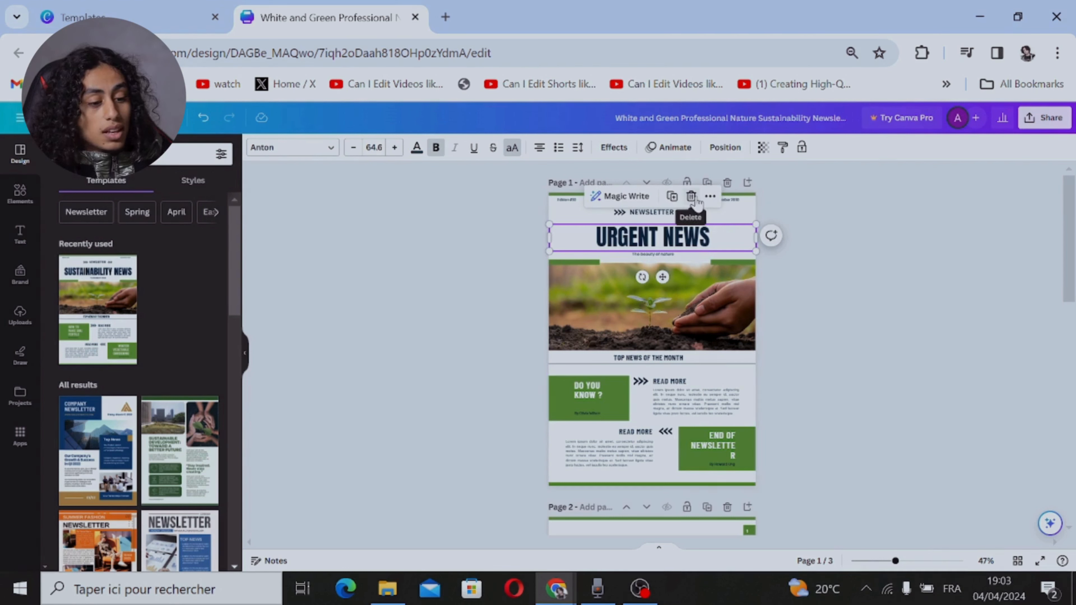
left_click(589, 307)
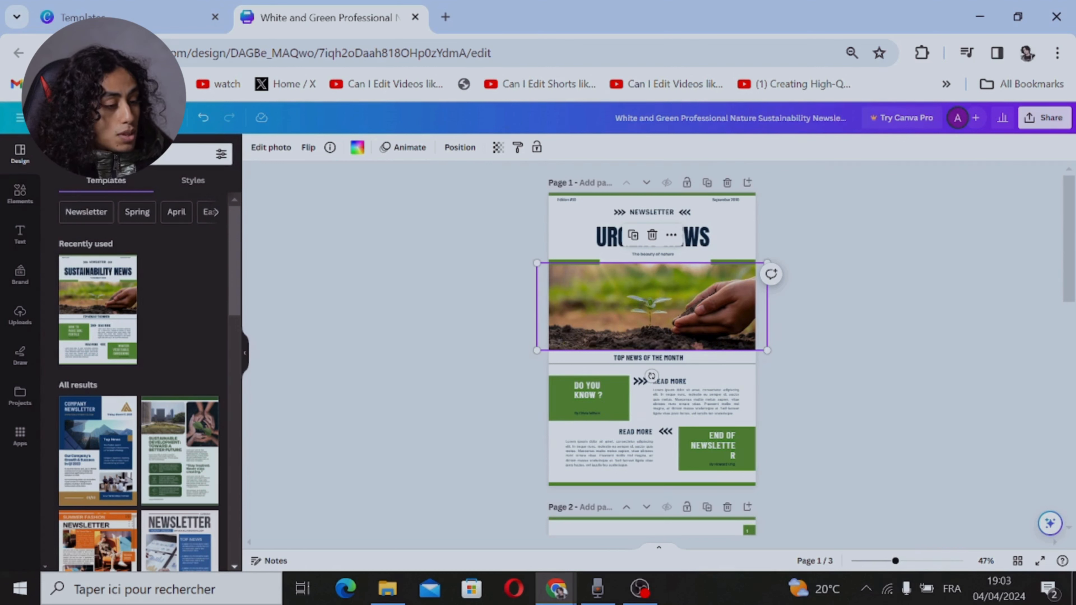
left_click(123, 155)
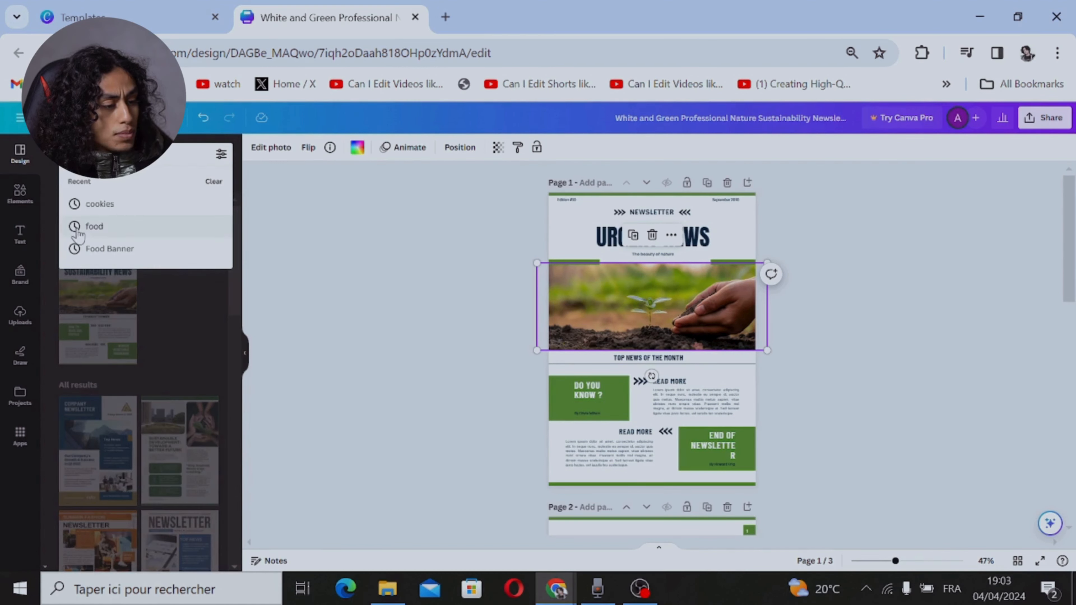
left_click(81, 229)
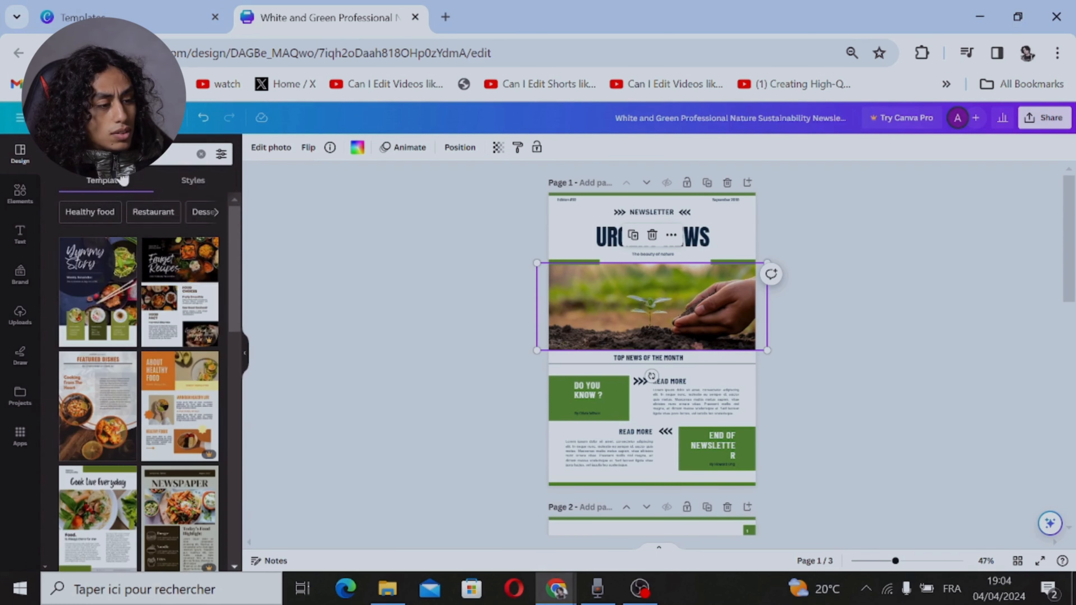
Step: Search the design elements for "URGENT"
left_click(20, 197)
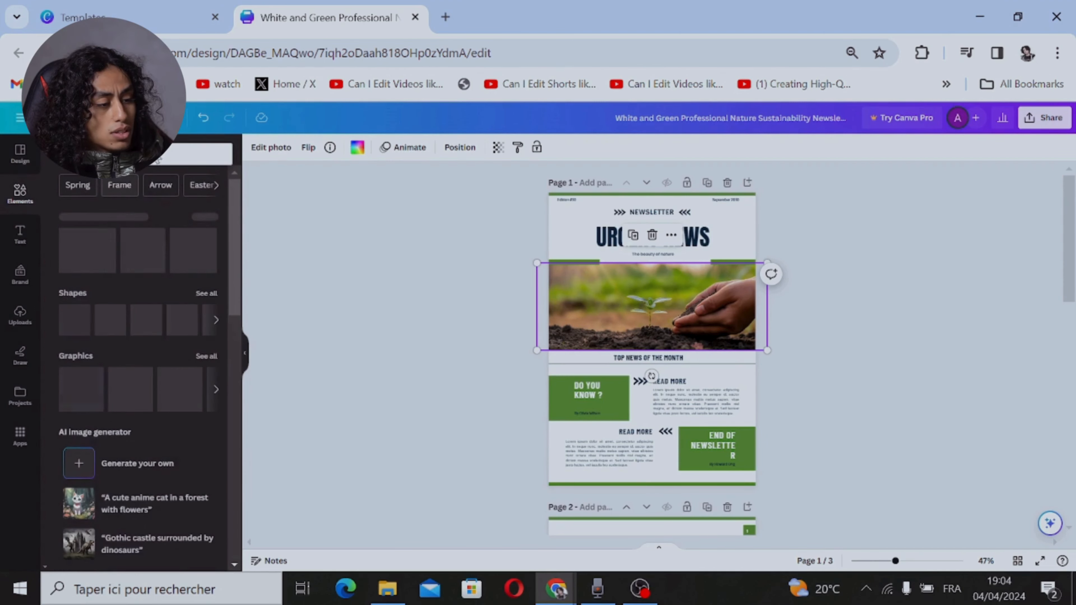
left_click(157, 157)
type("U")
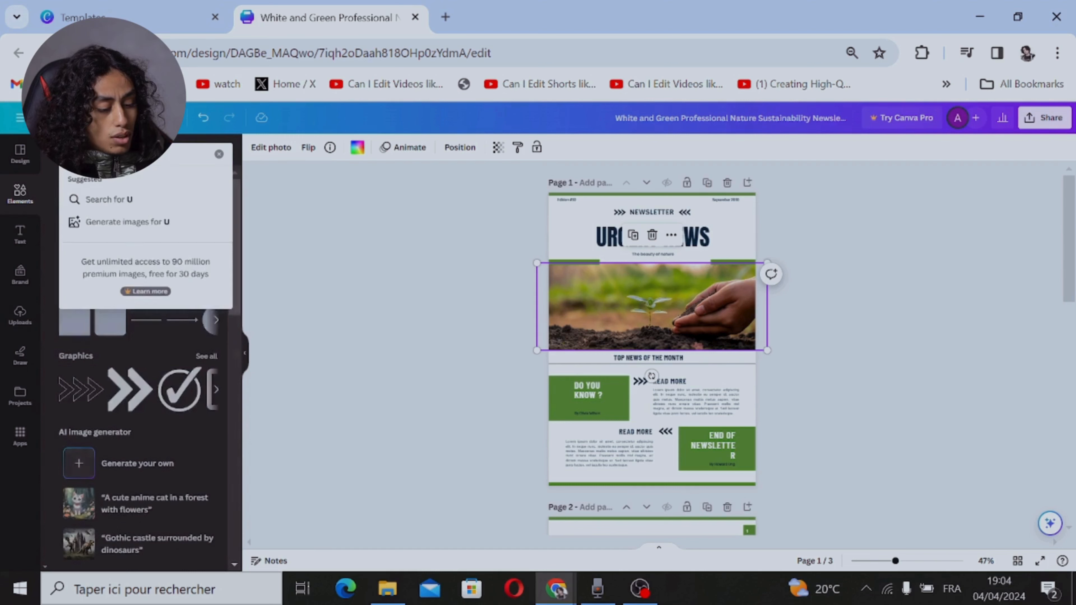
type("RGEBT+")
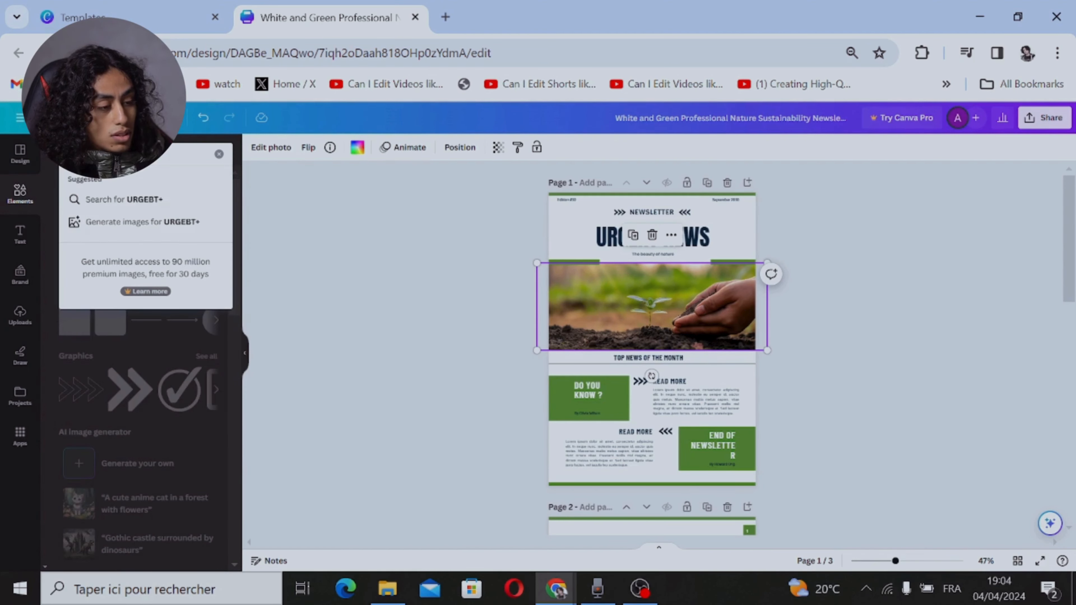
type("NT")
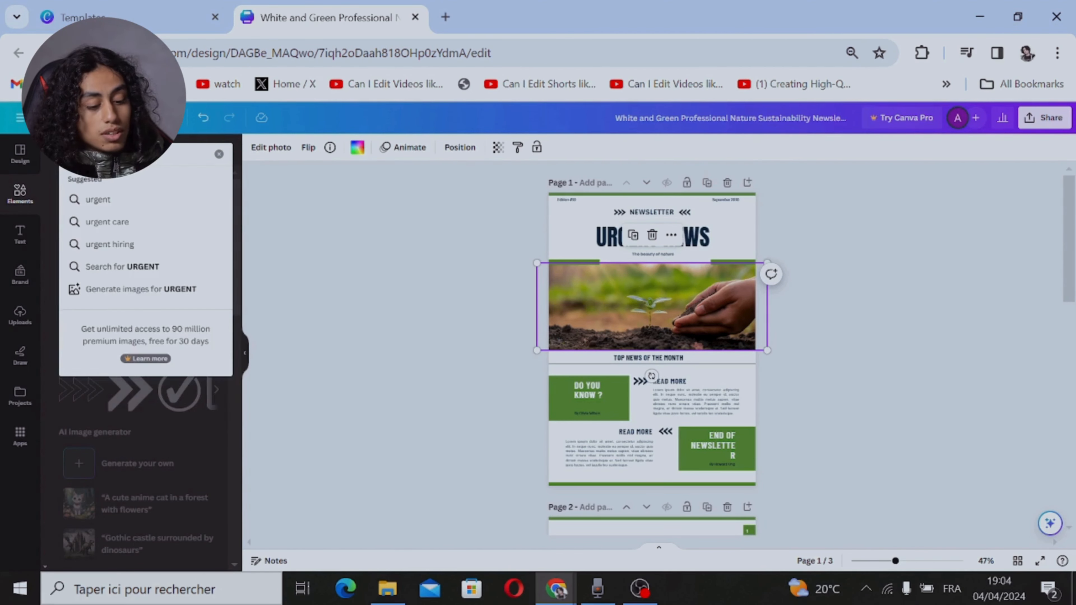
key("Return")
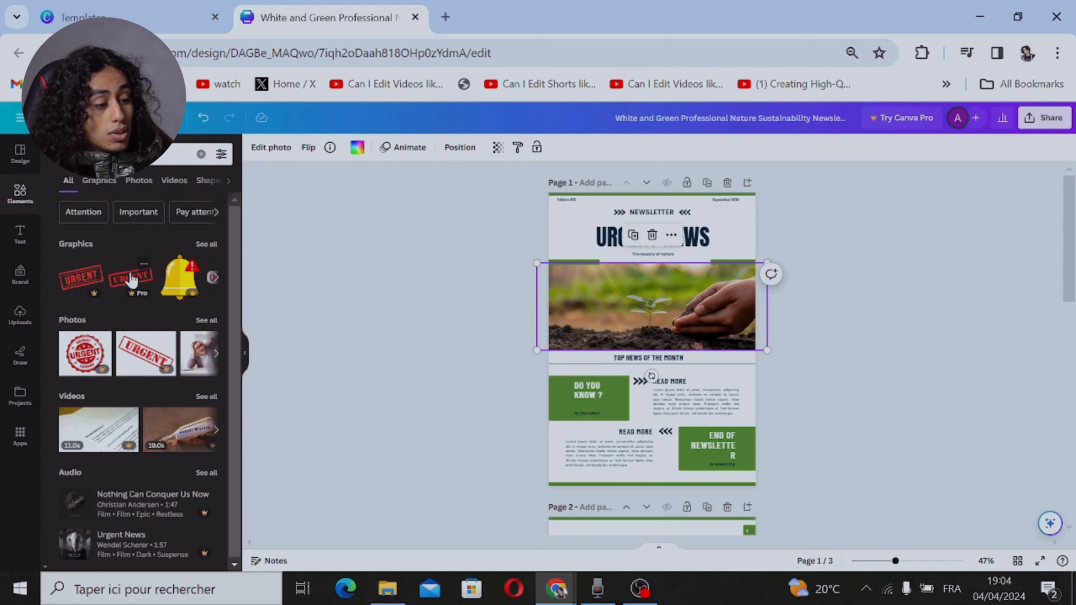
Step: Browse the matching graphics and place the red warning triangle with an exclamation mark over the seedling photo on page 1
left_click(214, 283)
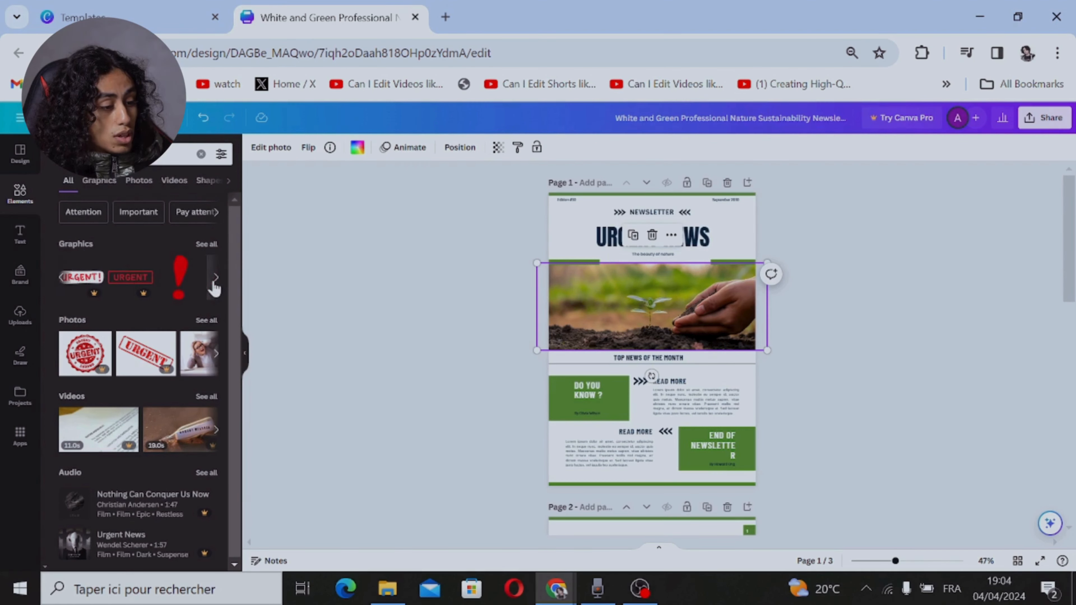
left_click(214, 285)
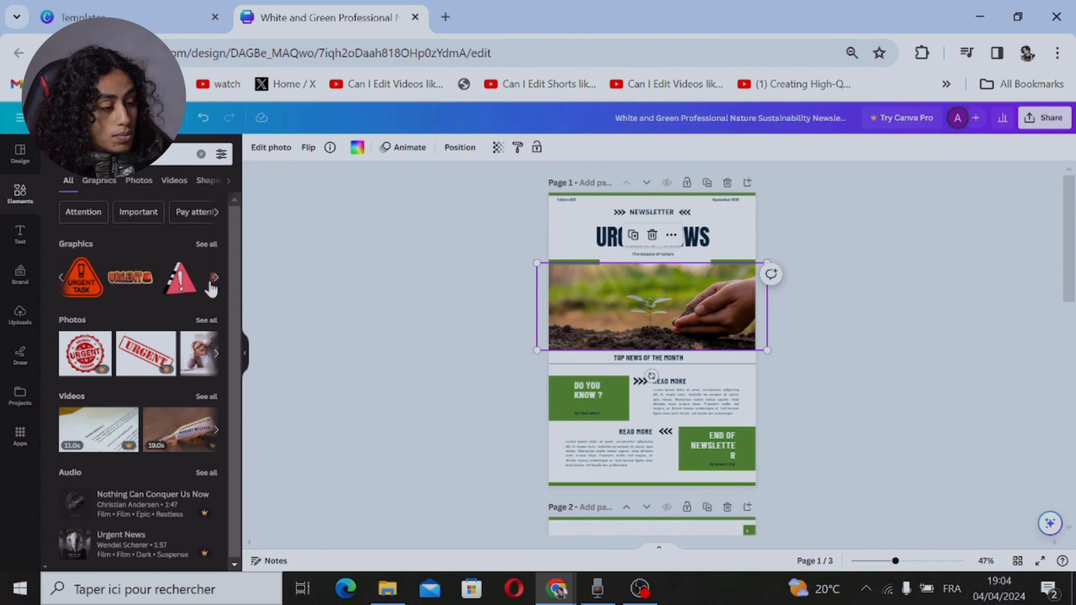
left_click_drag(179, 290, 589, 289)
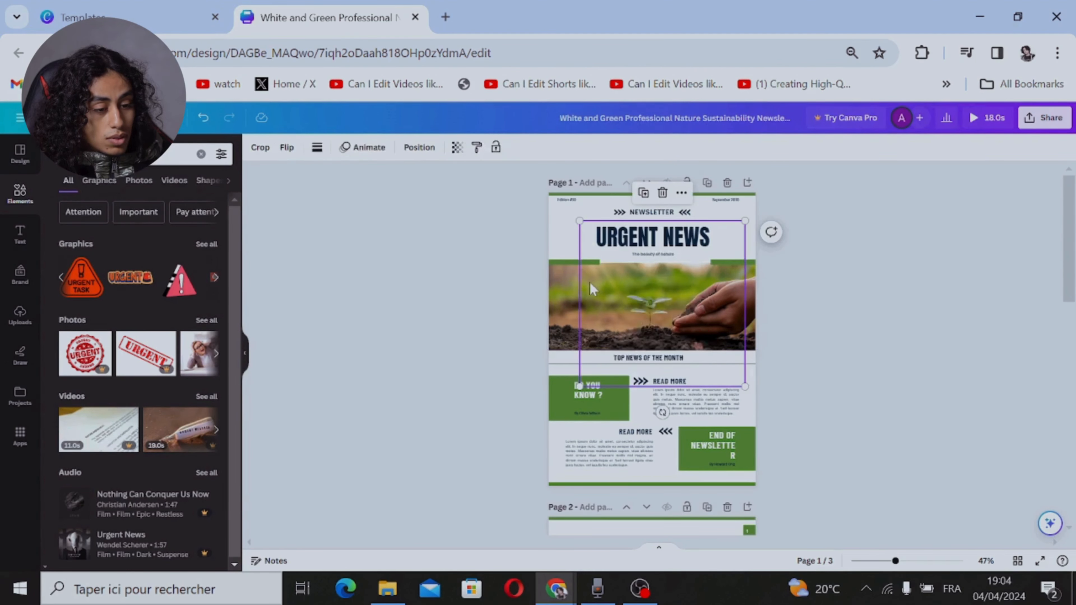
Step: Delete the seedling photo from page 1, then shrink the red warning triangle and move it into the left half of the freed space
right_click(577, 294)
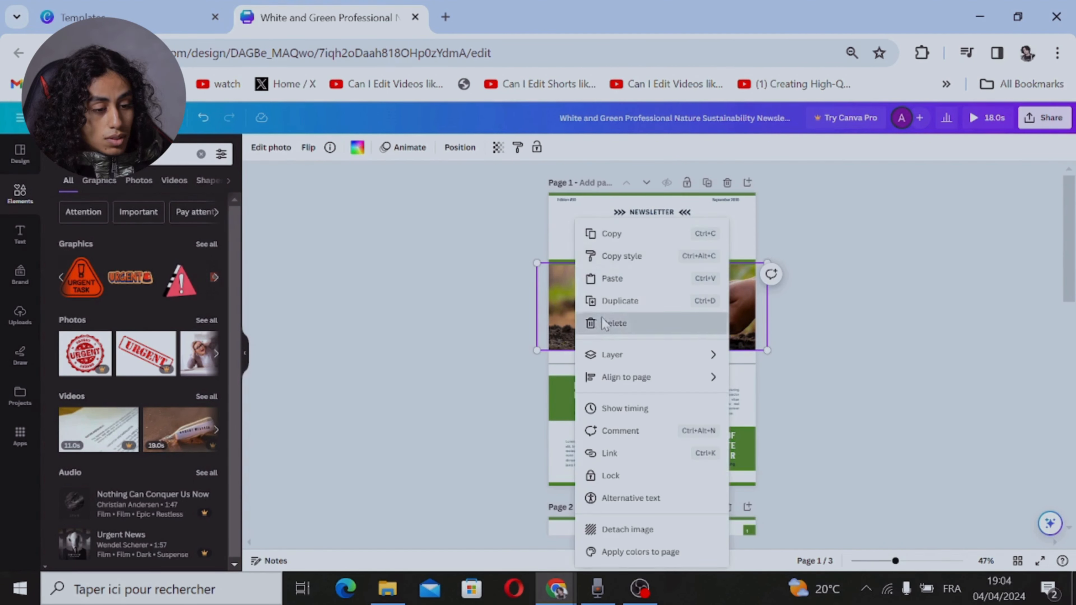
left_click(597, 323)
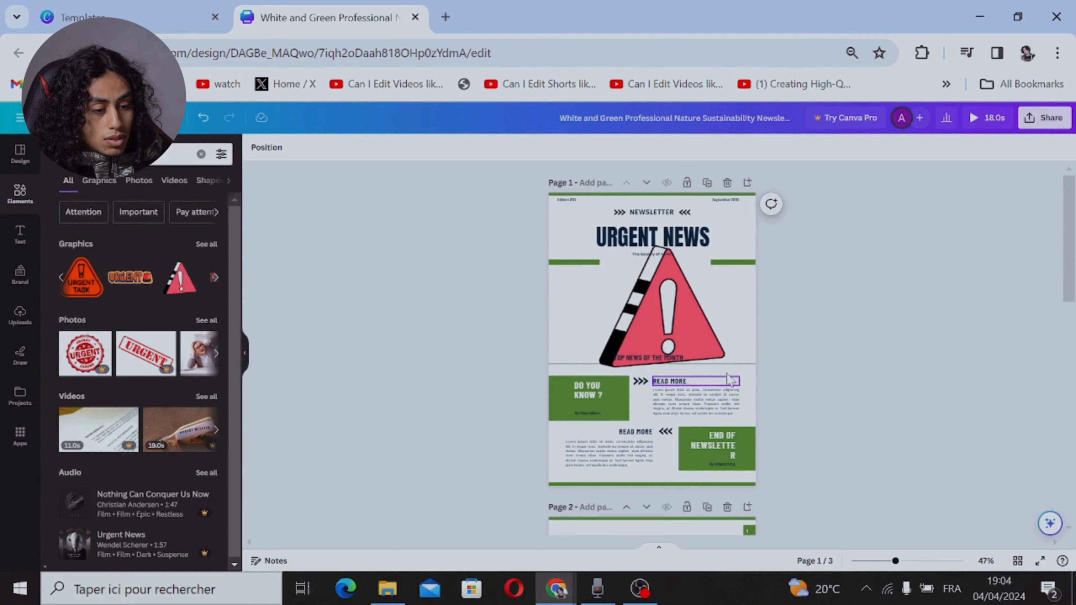
left_click(708, 357)
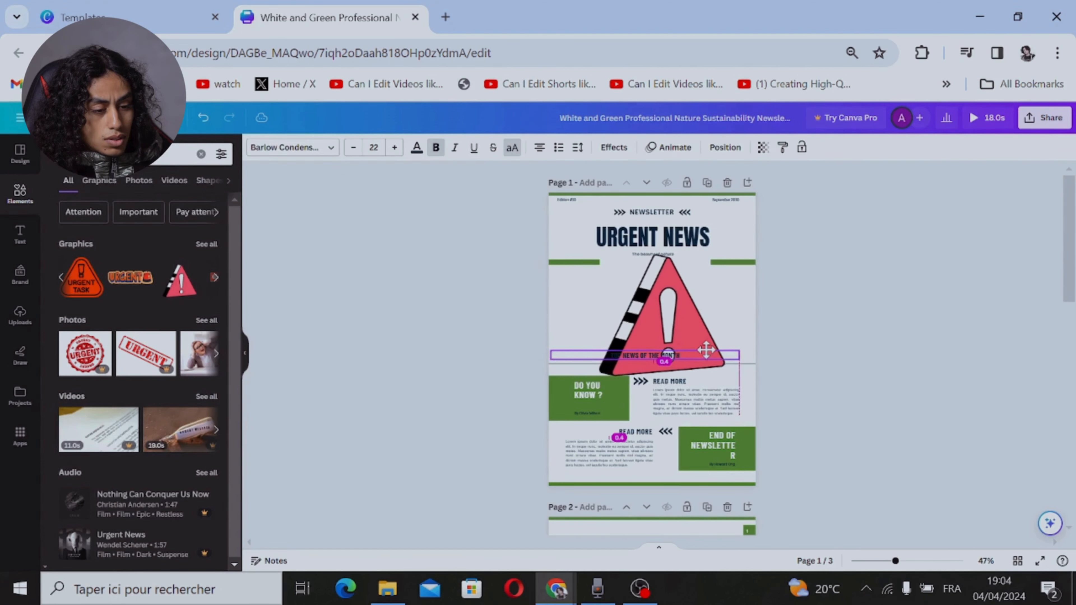
left_click(714, 360)
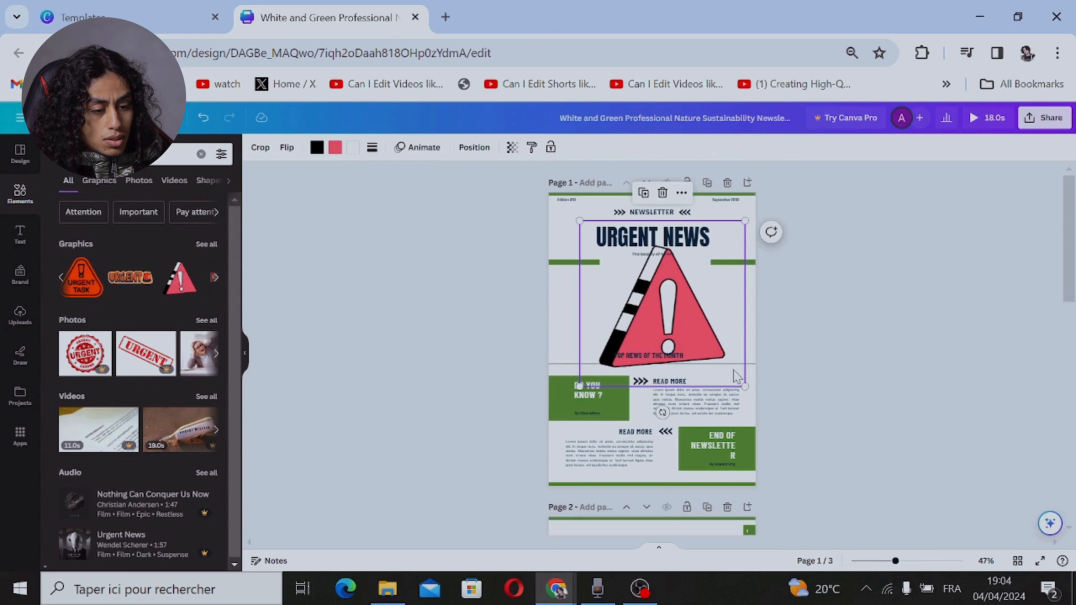
left_click_drag(742, 383, 607, 321)
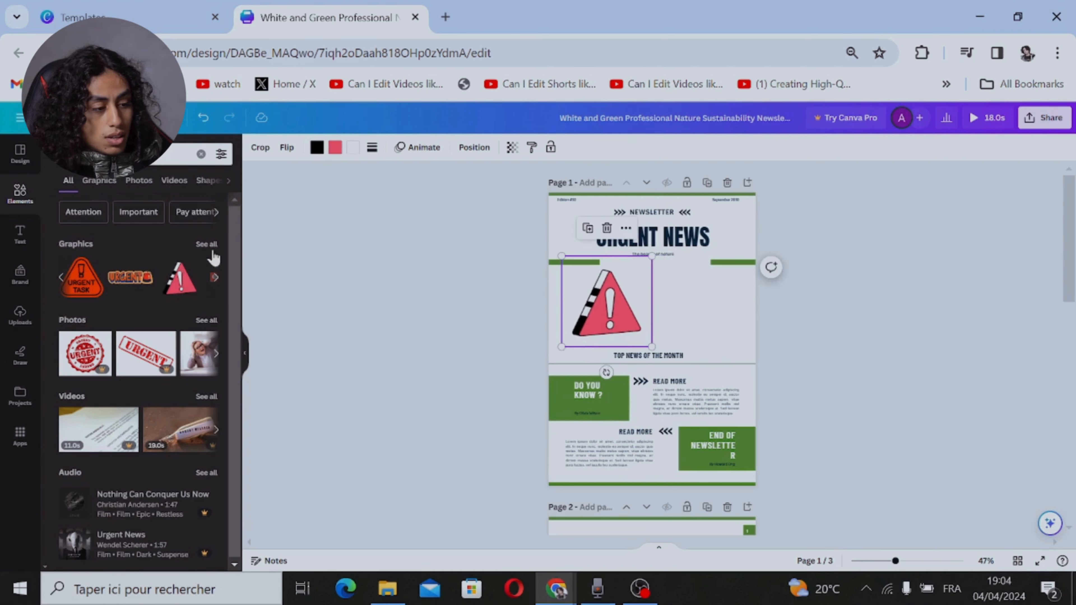
Step: Add the orange "URGENT" siren graphic to page 1, beside the warning triangle and below the "URGENT NEWS" heading
left_click_drag(133, 280, 671, 314)
left_click(973, 413)
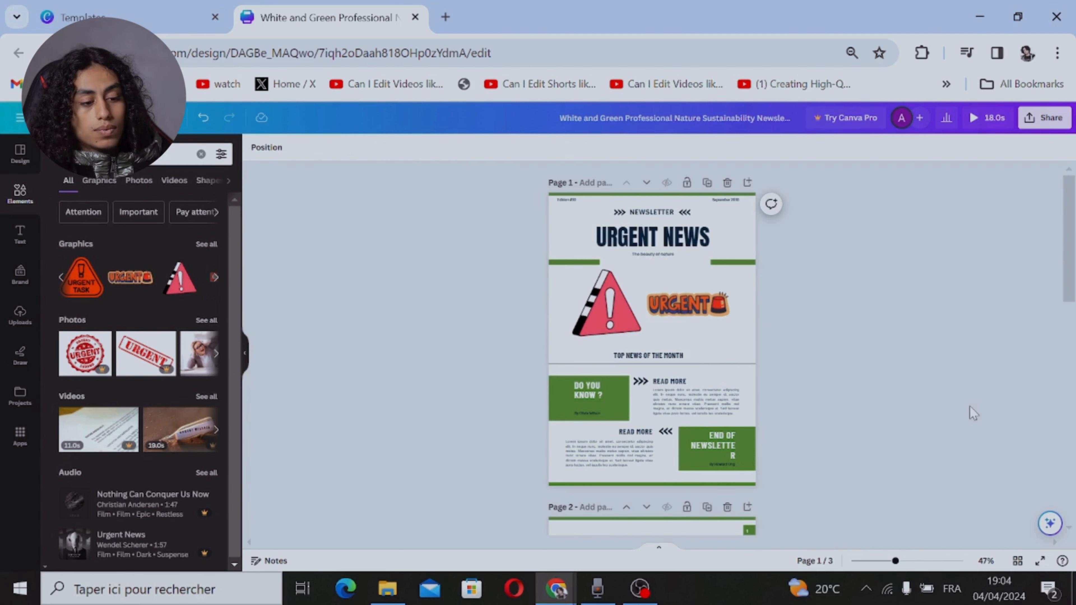
Step: Recolor the green "END OF NEWSLETTER" and "DO YOU KNOW ?" boxes on page 1 with the bright red document color
left_click(744, 456)
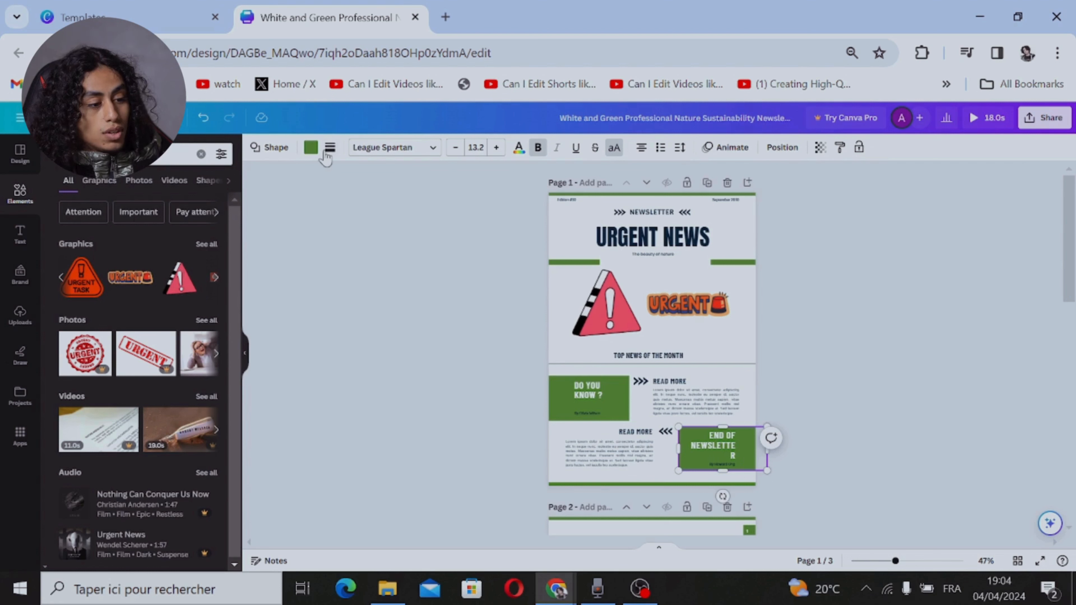
left_click(312, 148)
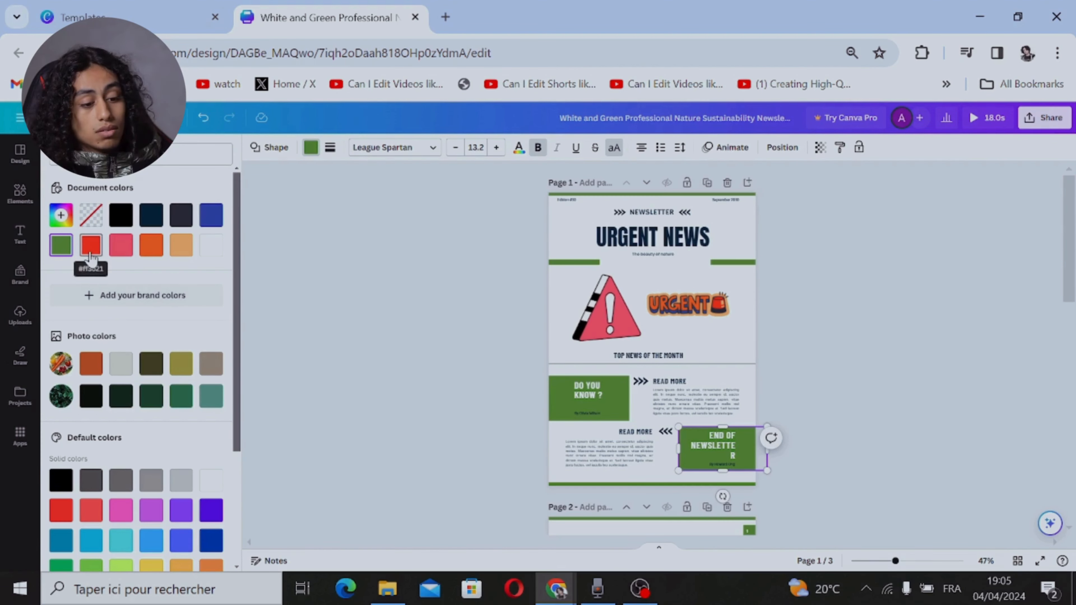
left_click(90, 245)
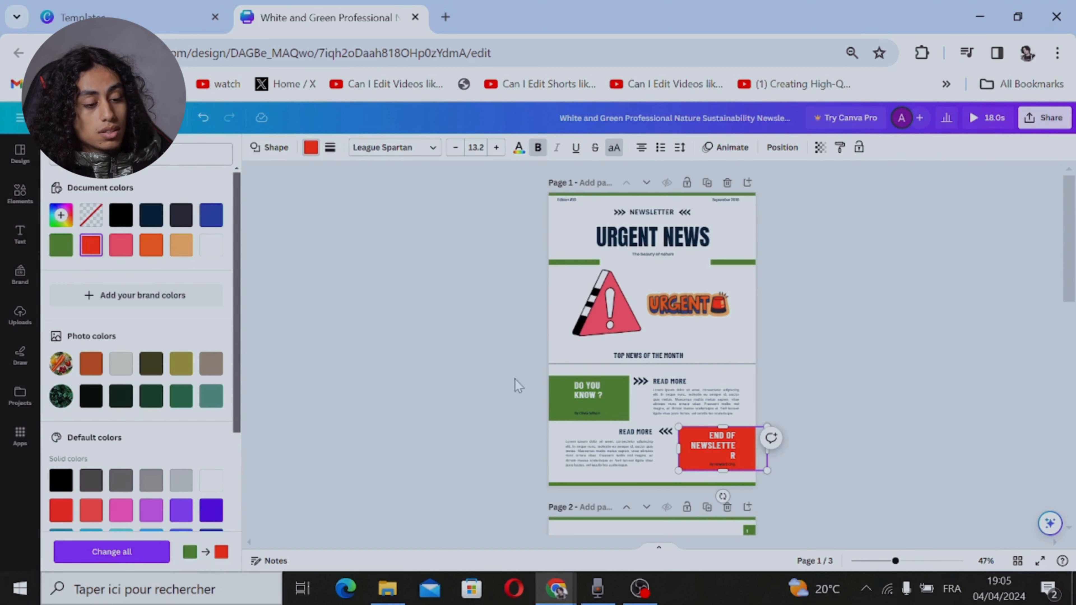
left_click(562, 406)
left_click(91, 245)
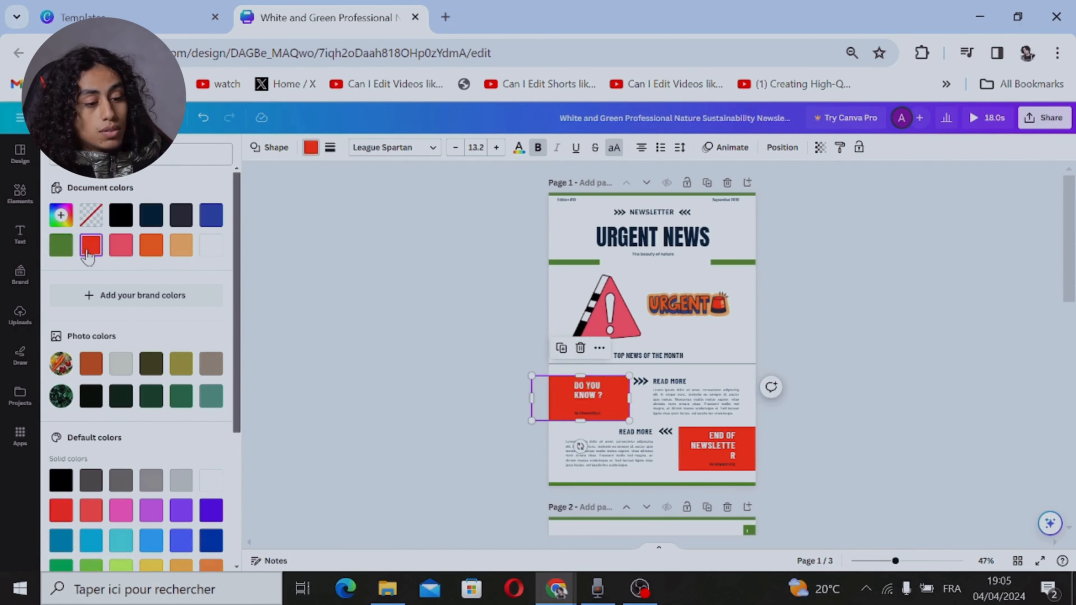
key("Escape")
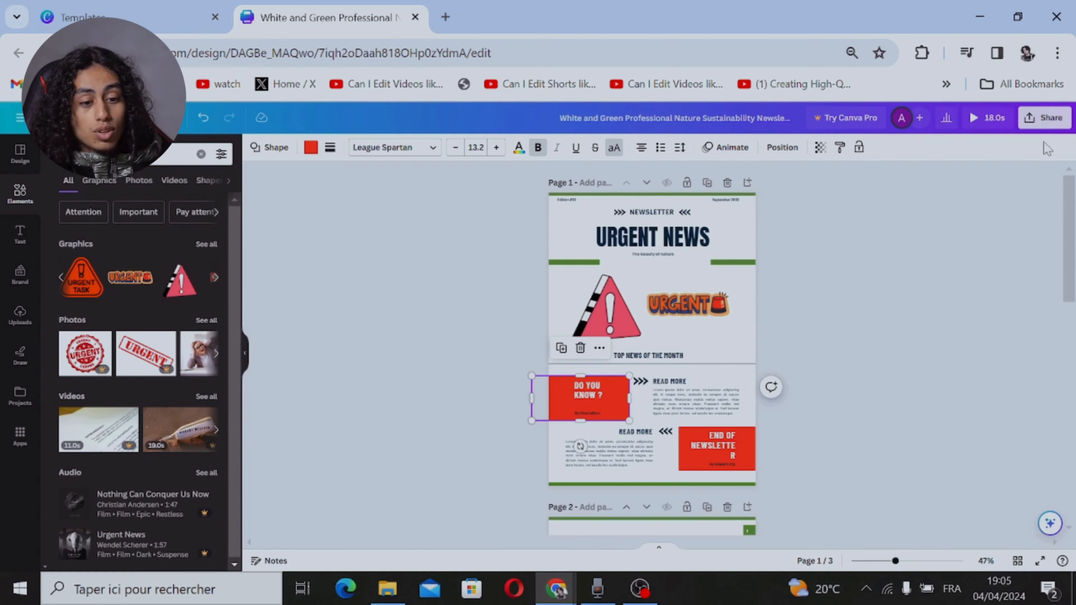
Step: Download all three pages of the newsletter as an MP4 video
left_click(1043, 120)
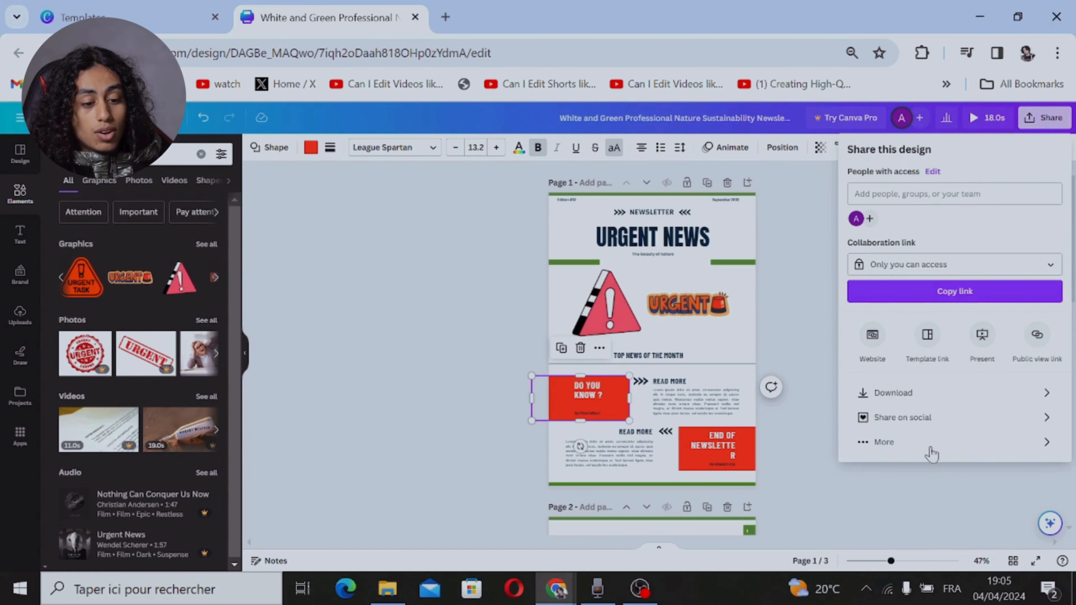
left_click(961, 394)
left_click(979, 364)
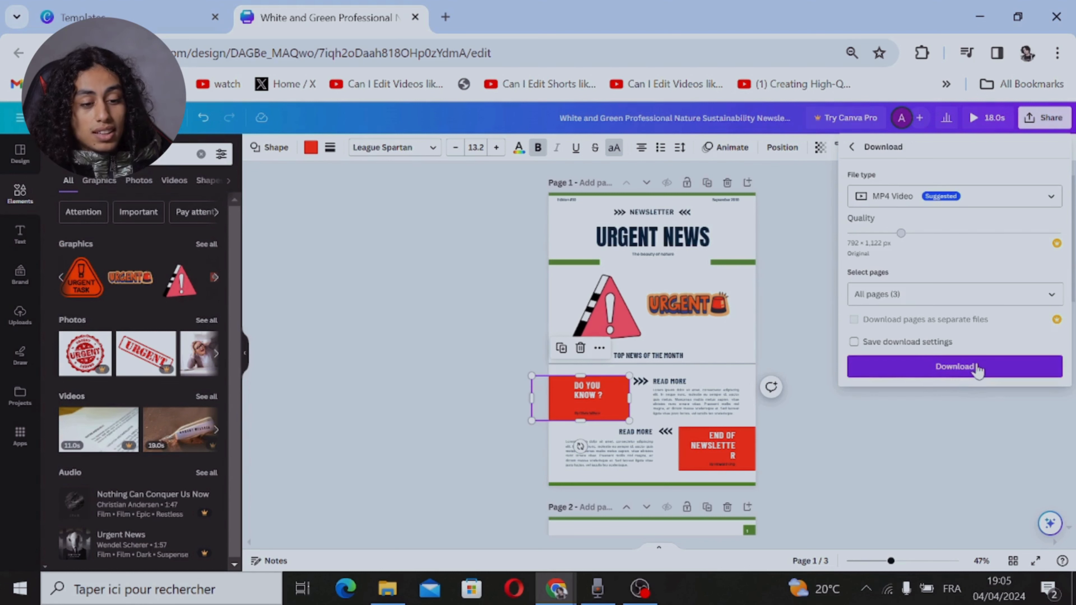